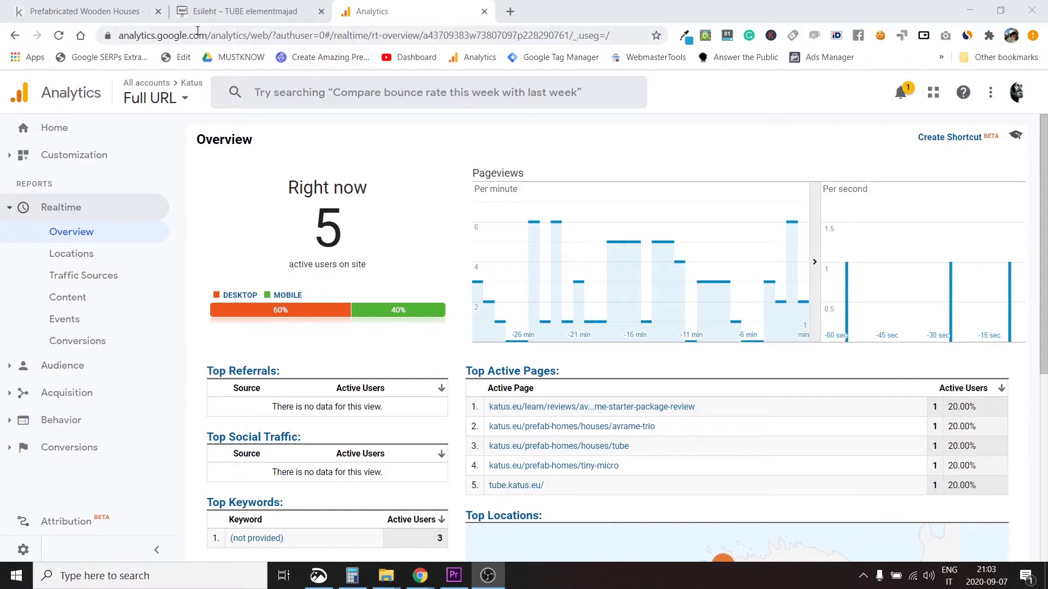
click(90, 11)
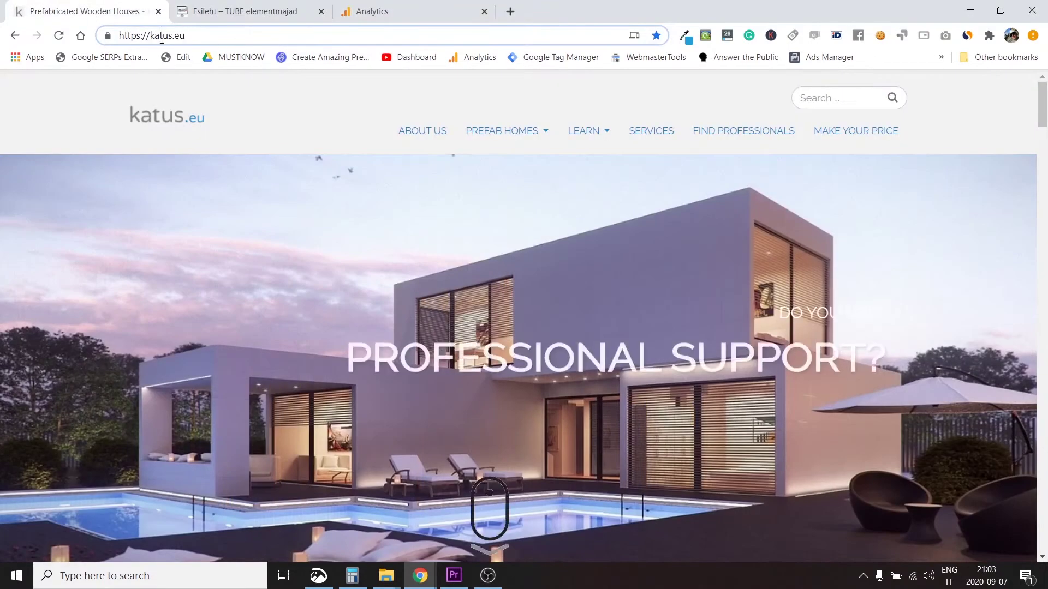
drag(151, 36, 186, 36)
click(221, 13)
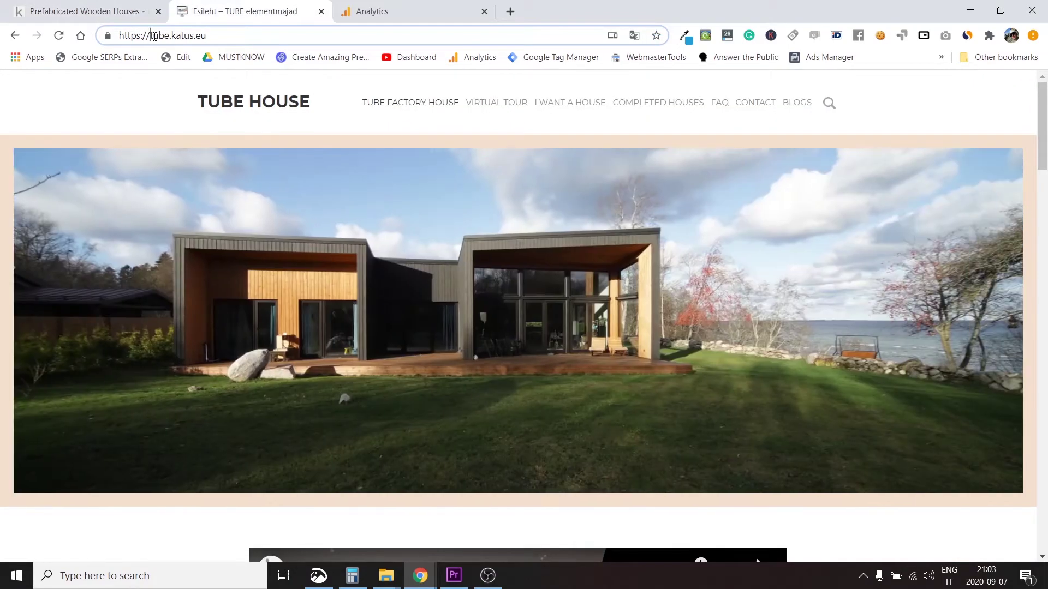
drag(151, 36, 210, 37)
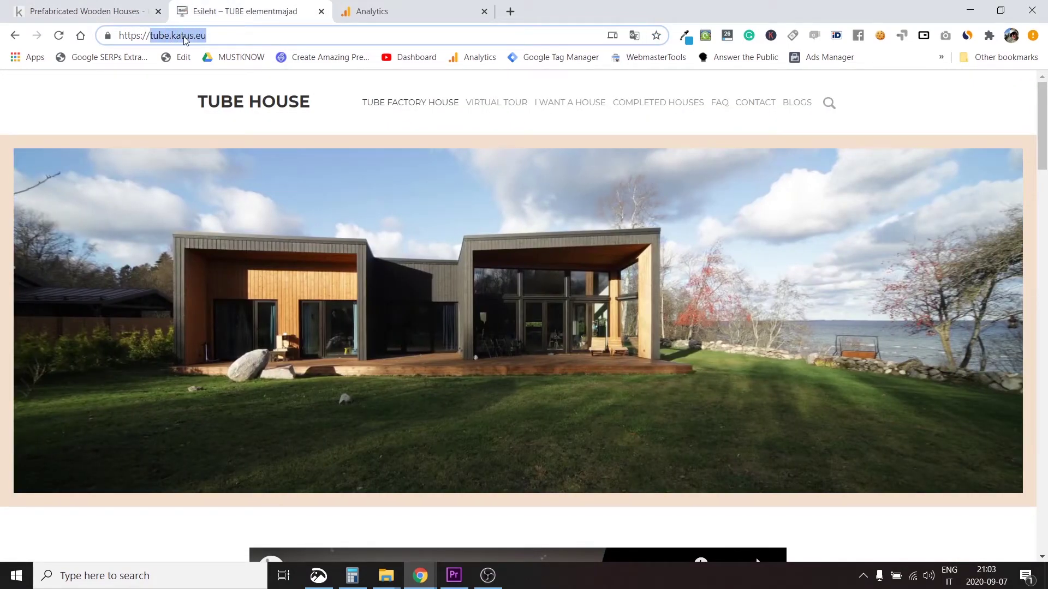
click(184, 36)
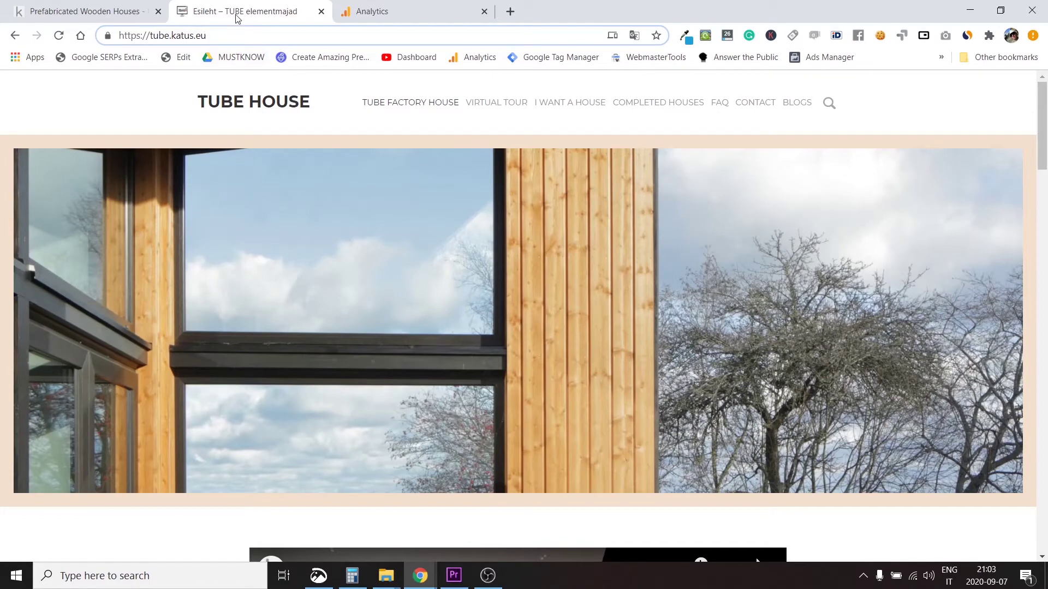
click(125, 15)
click(179, 14)
click(127, 15)
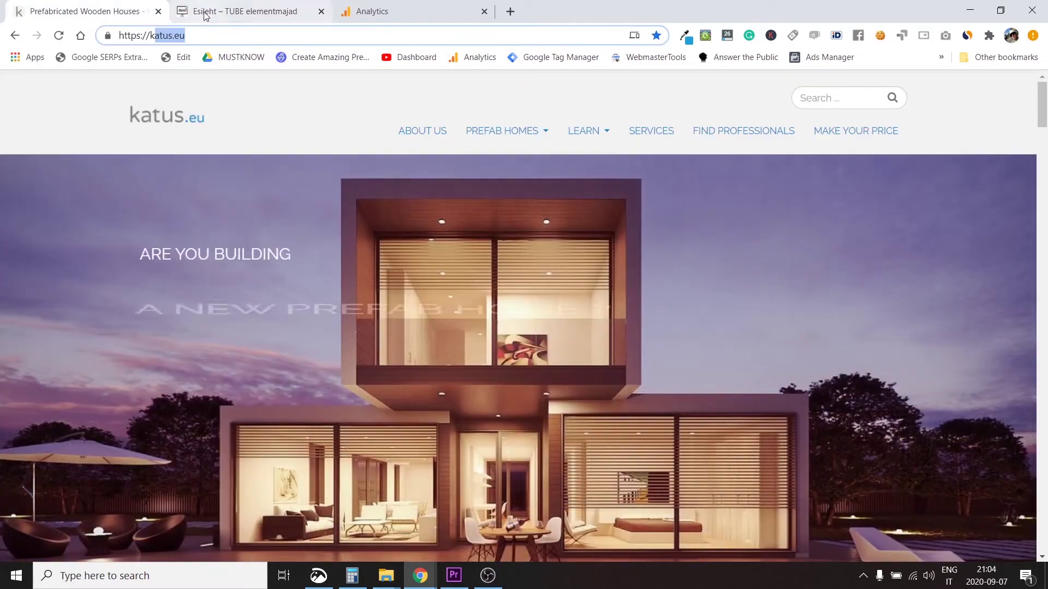
click(372, 12)
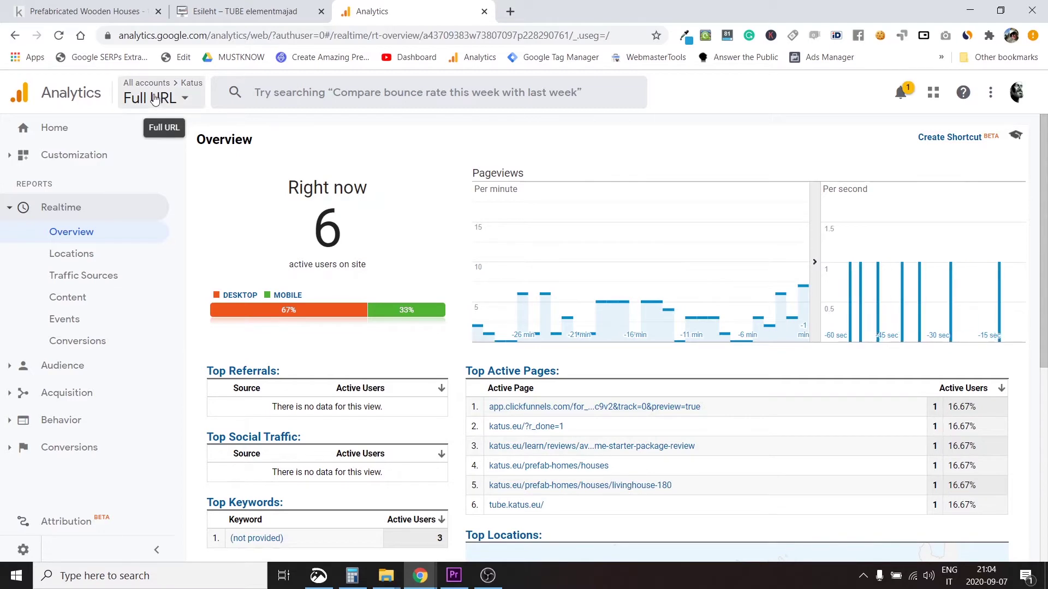
click(154, 99)
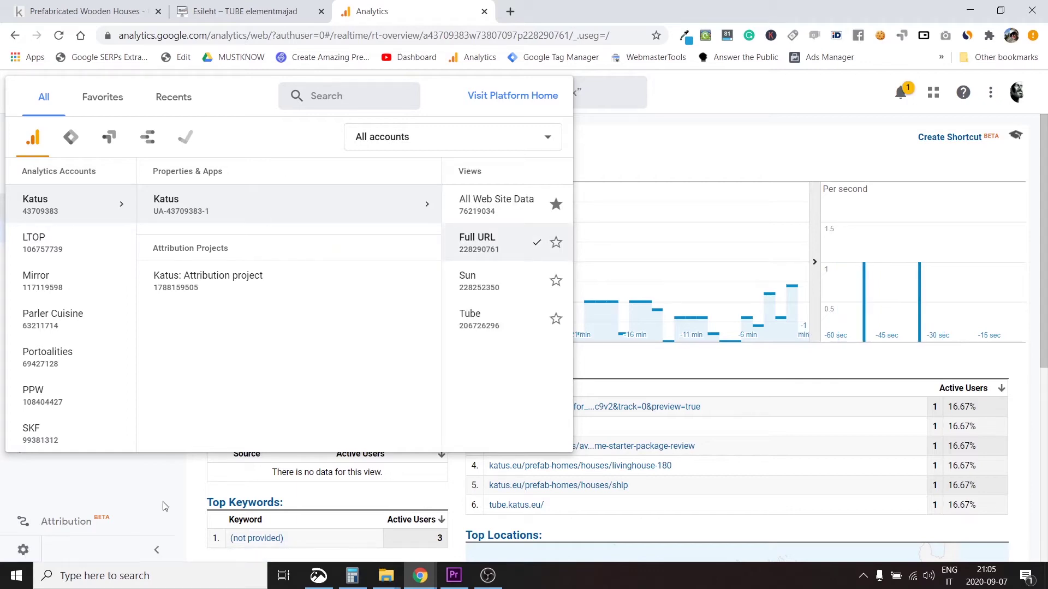
click(24, 552)
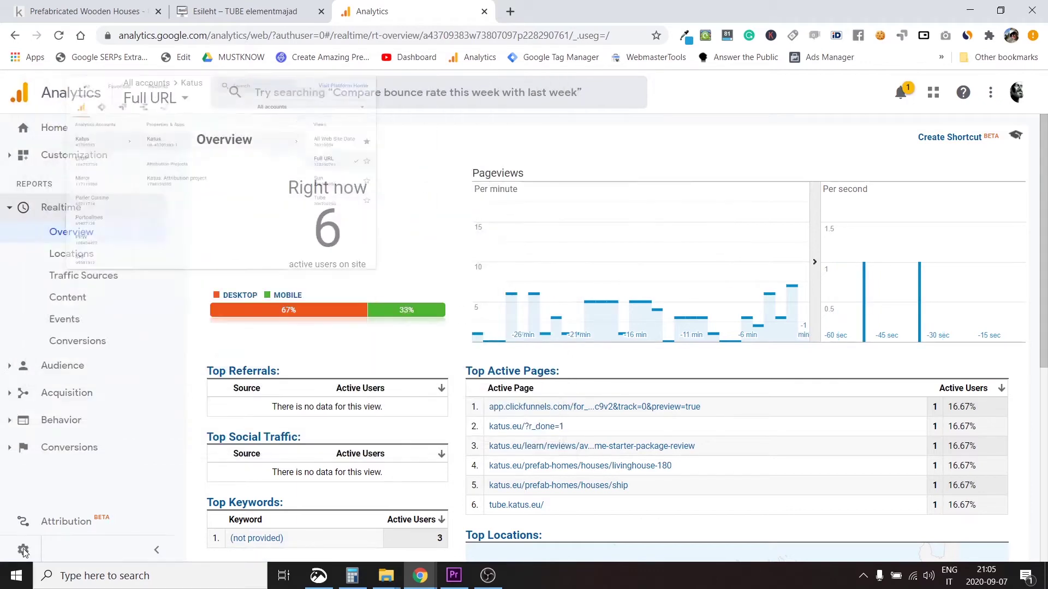
From Admin, begin a new reporting view starting with 'F', then cancel without creating it.
click(24, 552)
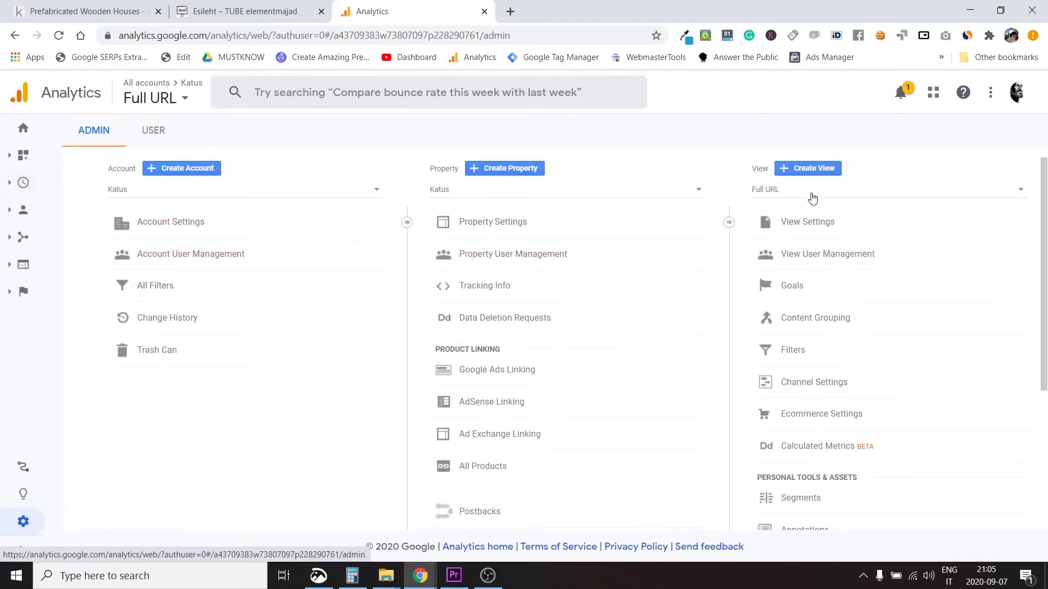
click(811, 173)
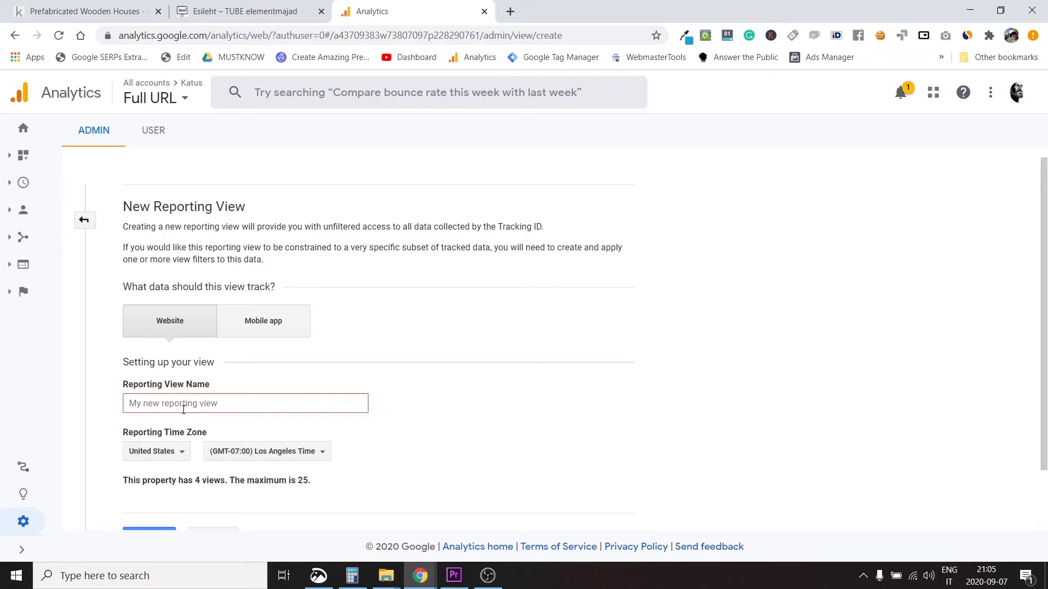
click(184, 409)
text(Full Url)
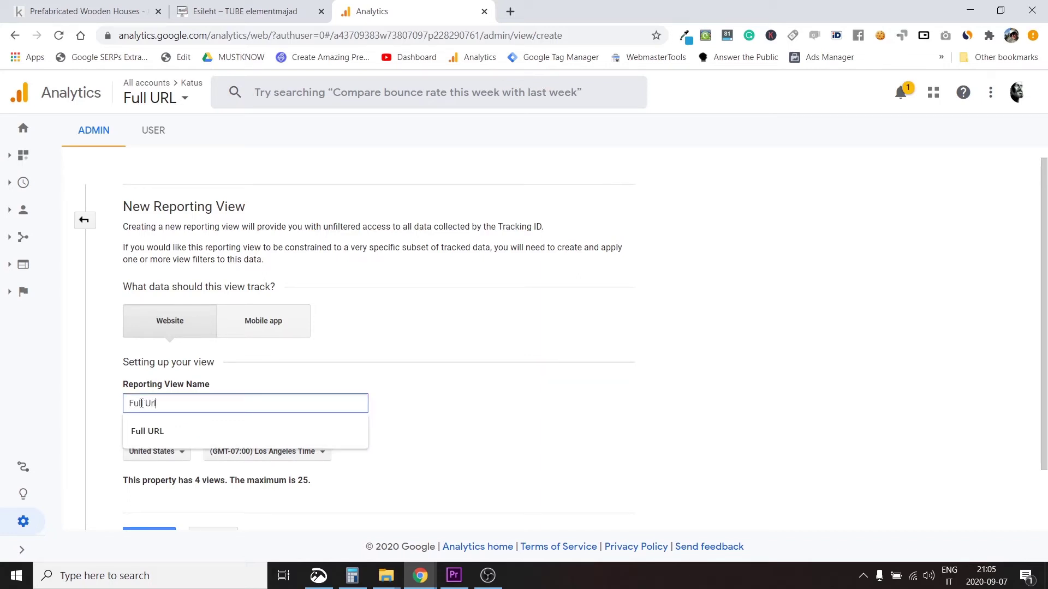
click(342, 378)
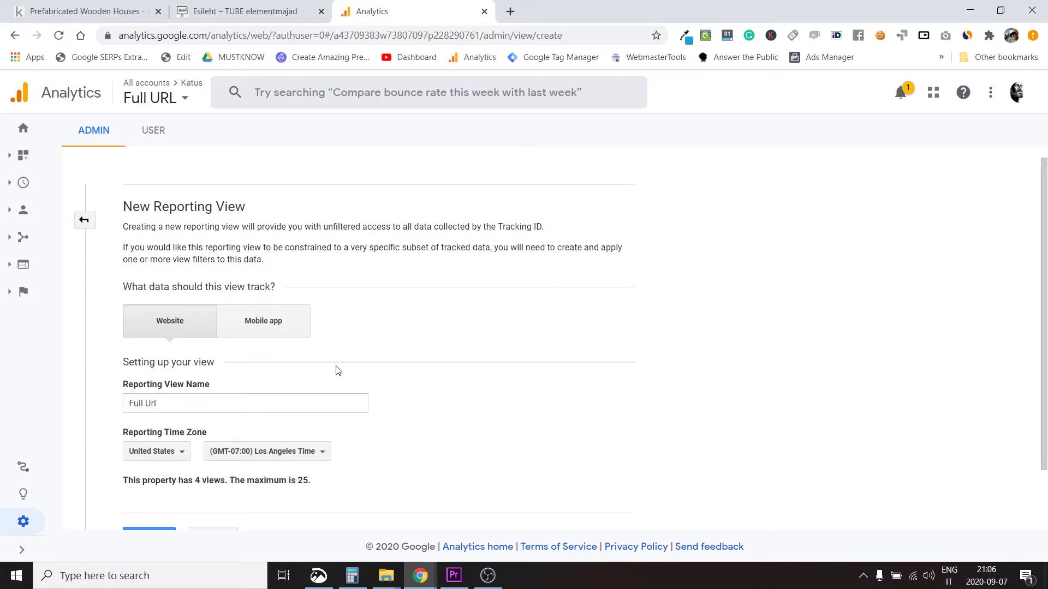
scroll(338, 371, down, 1)
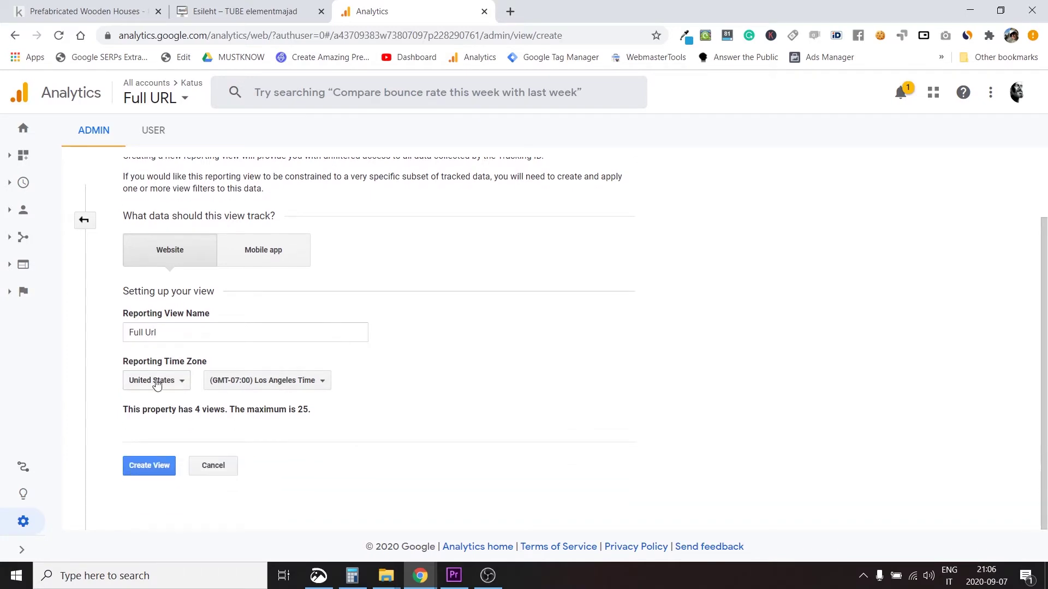
click(145, 470)
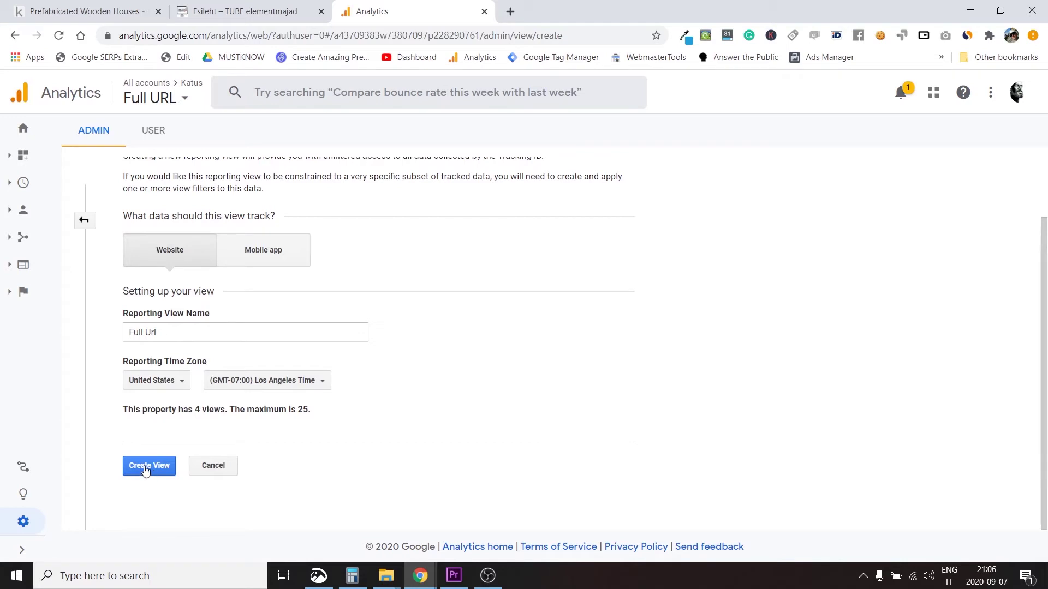
click(208, 469)
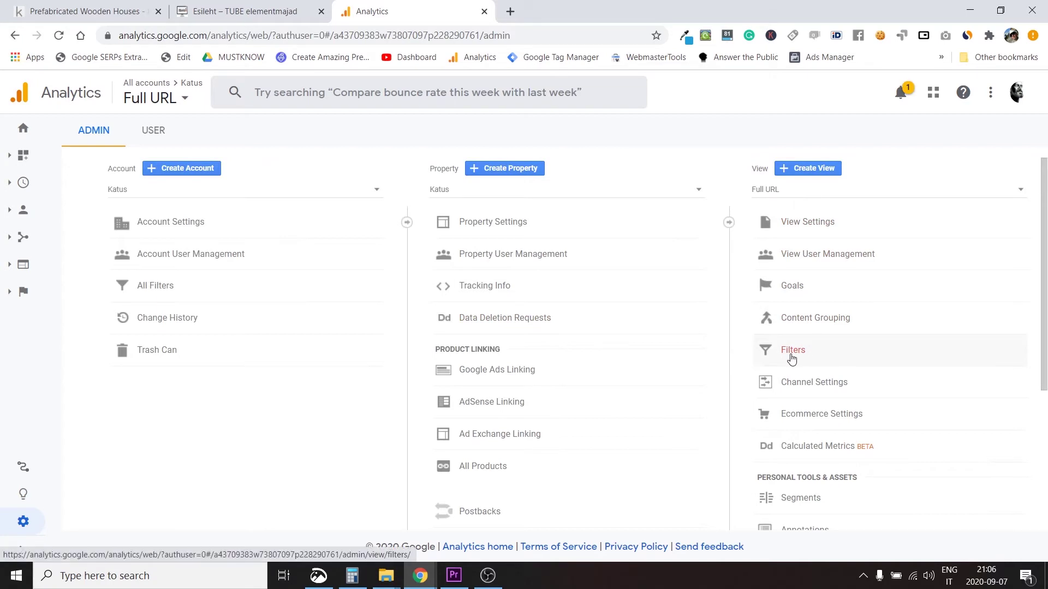
Open the Full URL view's Filters list, begin adding a filter, then cancel it.
click(791, 355)
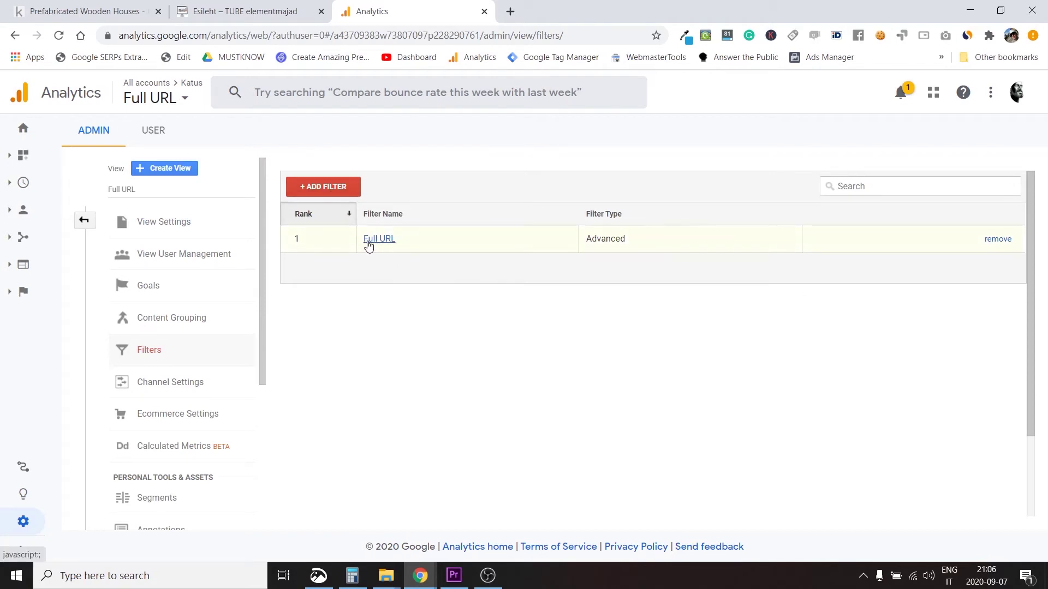
click(329, 191)
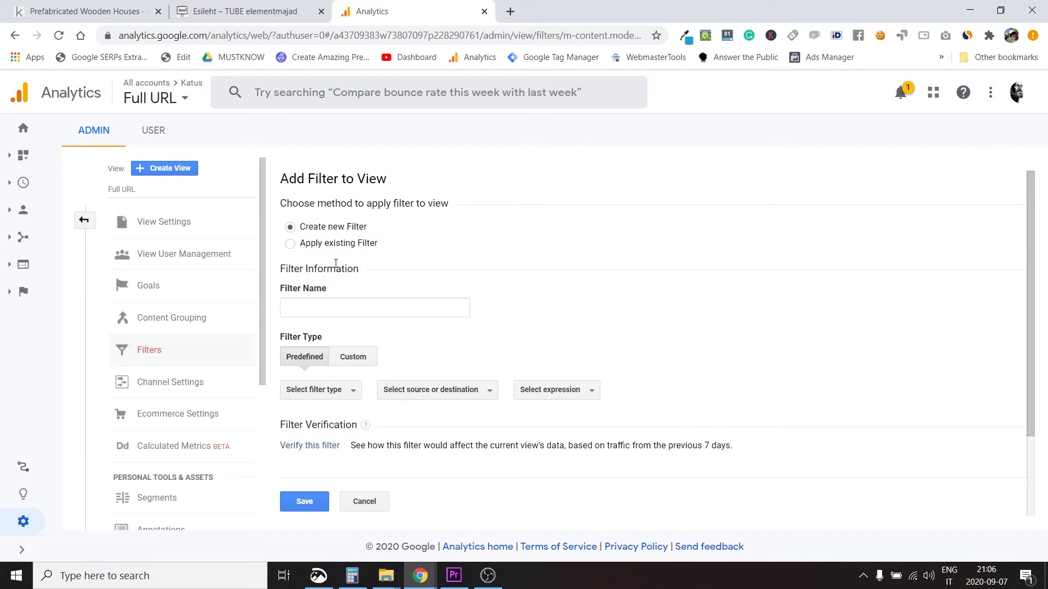
scroll(421, 357, down, 2)
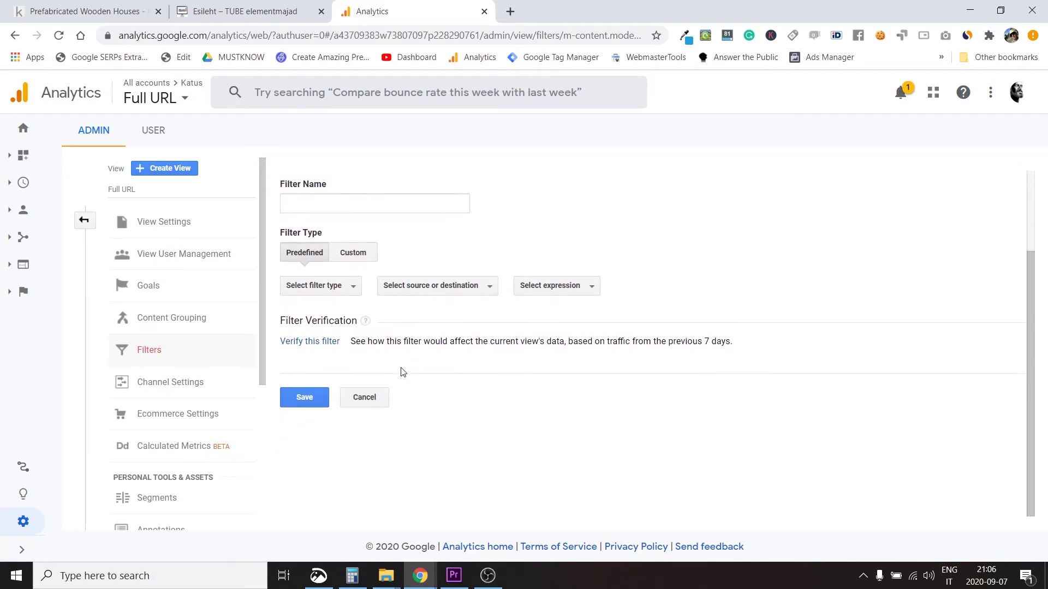
click(353, 399)
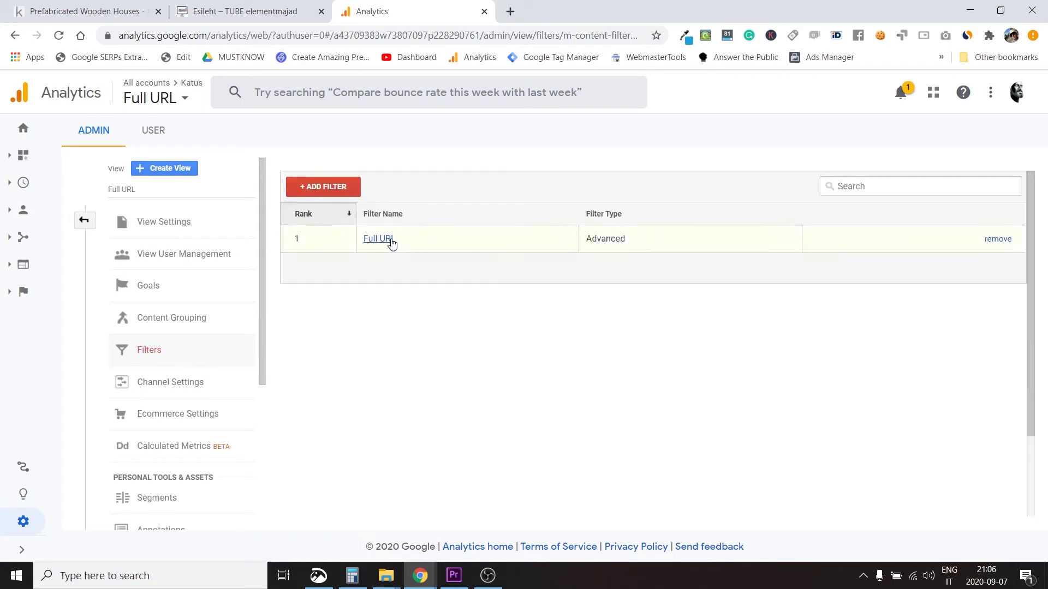
click(391, 241)
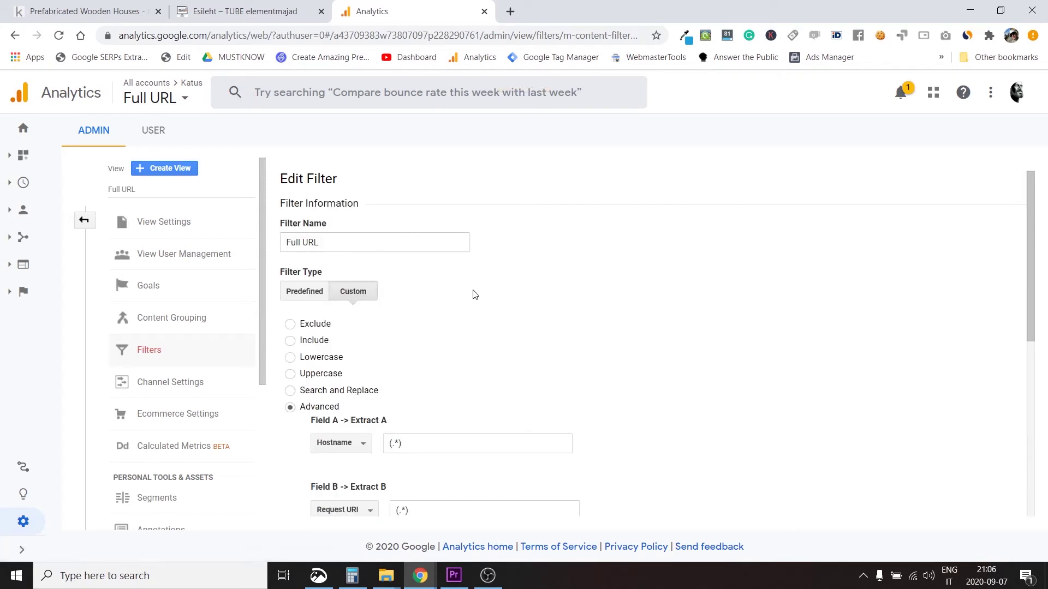
click(334, 245)
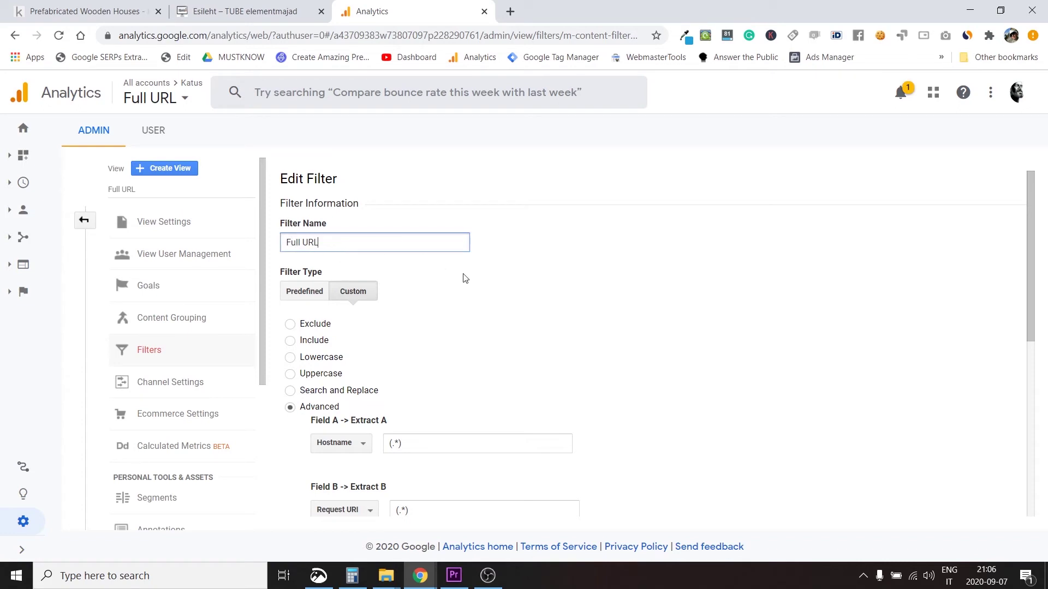
scroll(465, 279, down, 1)
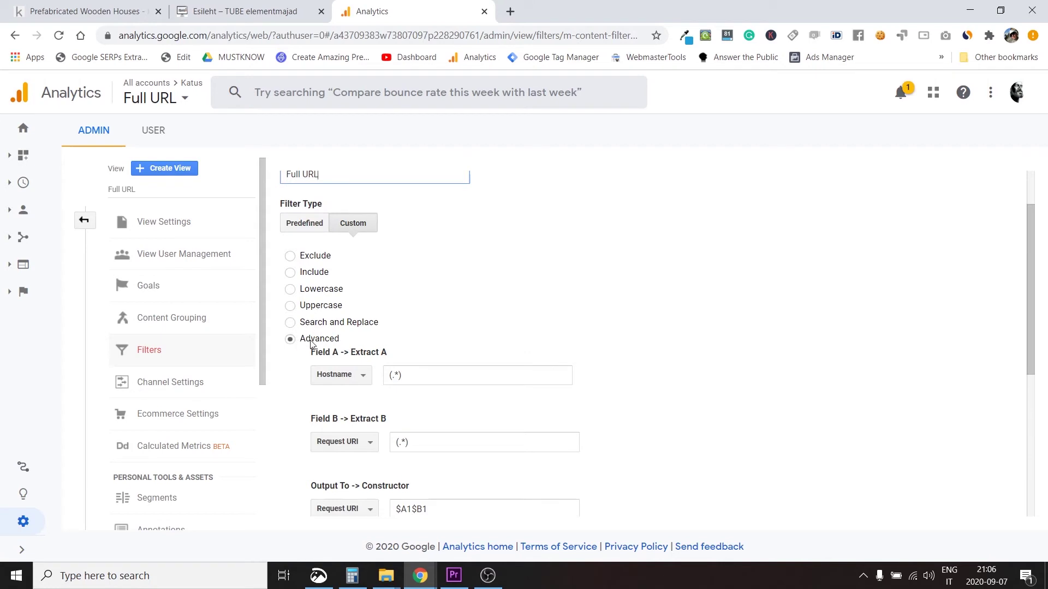
scroll(493, 312, down, 3)
scroll(461, 237, up, 1)
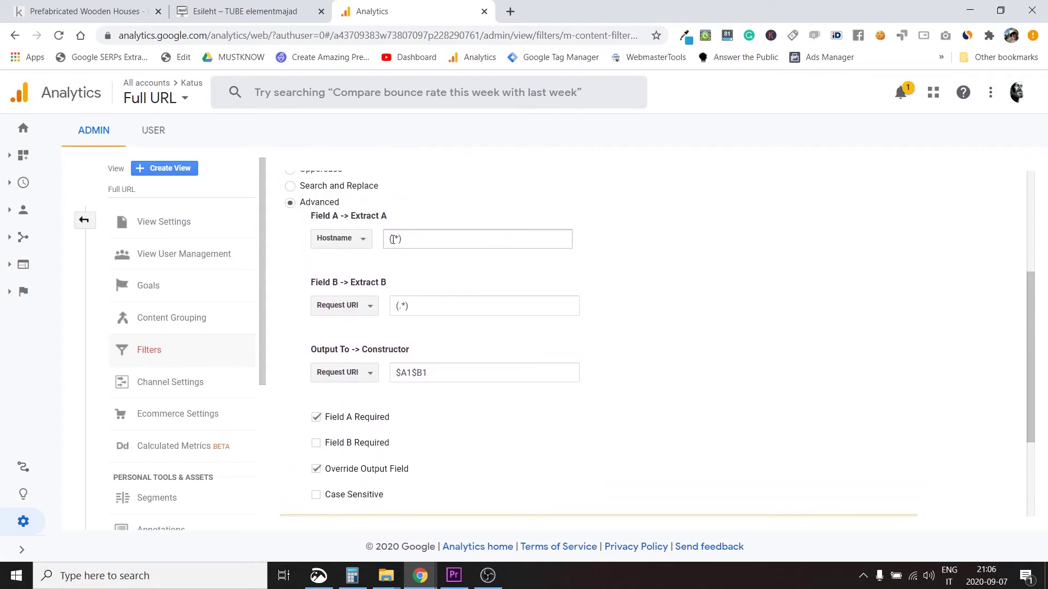
click(362, 241)
click(361, 241)
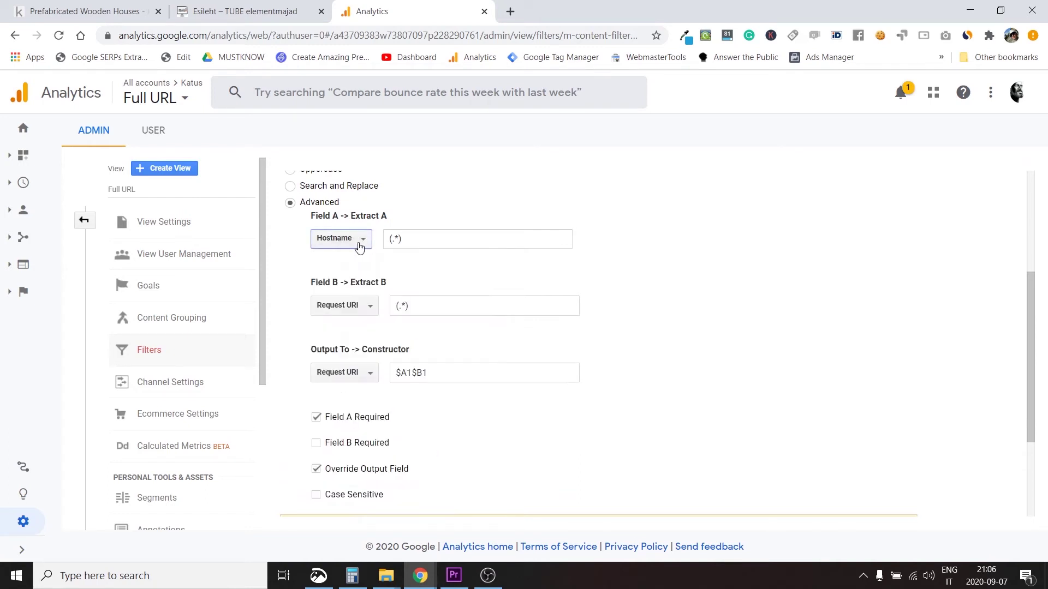
drag(406, 242, 388, 239)
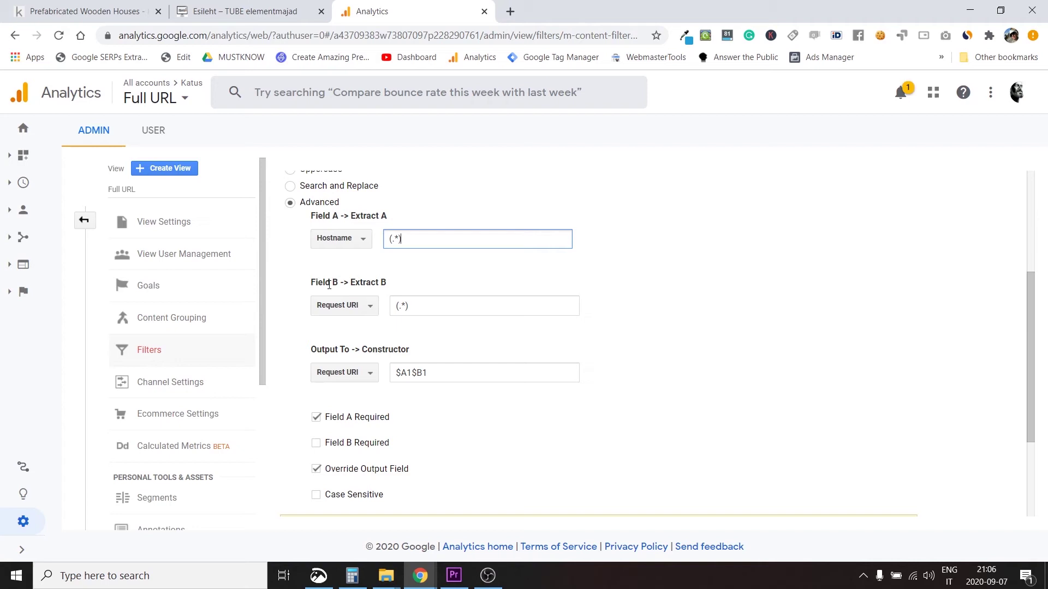
Review the filter's Field B as Request URI with pattern (.*) and constructor $A1$B1.
drag(335, 282, 315, 279)
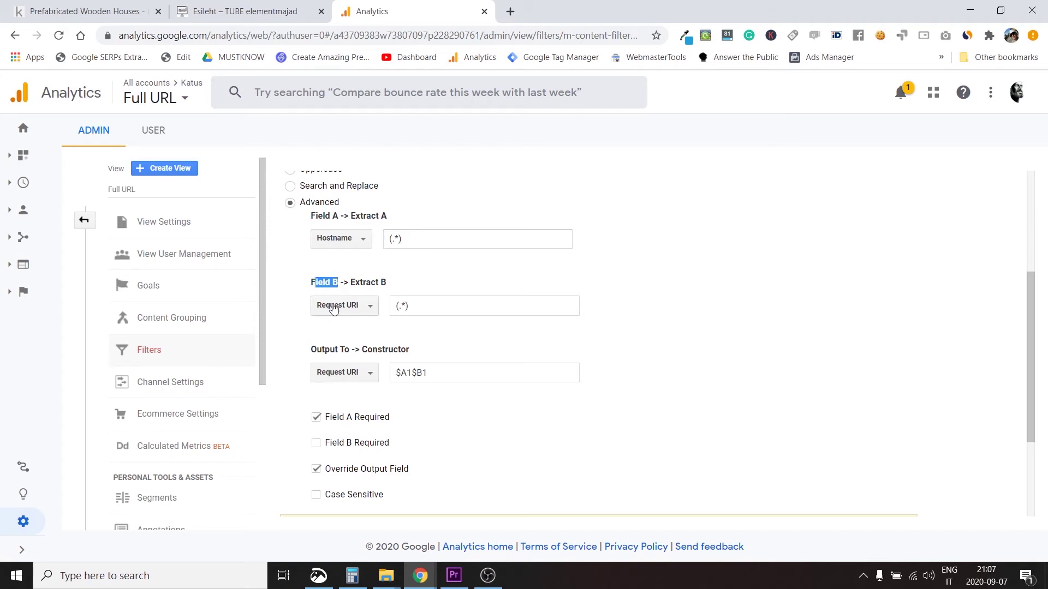
click(374, 312)
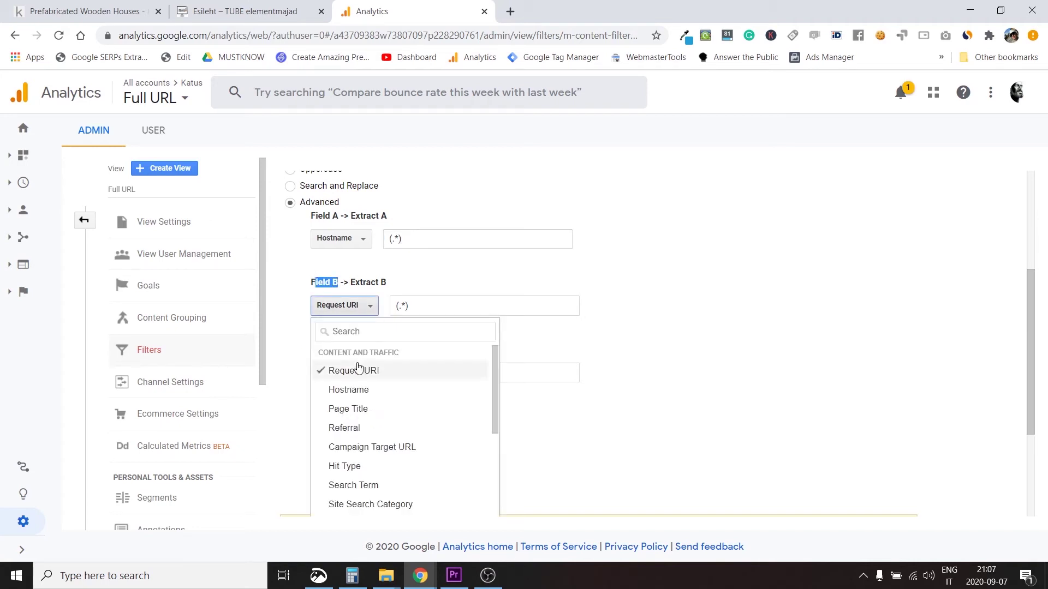
click(430, 305)
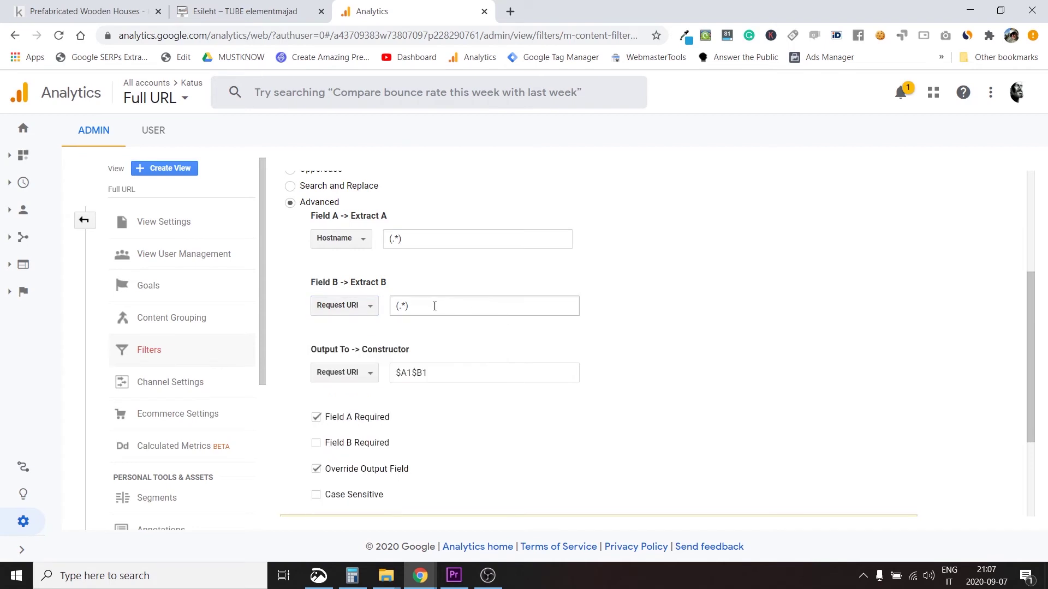
double_click(402, 306)
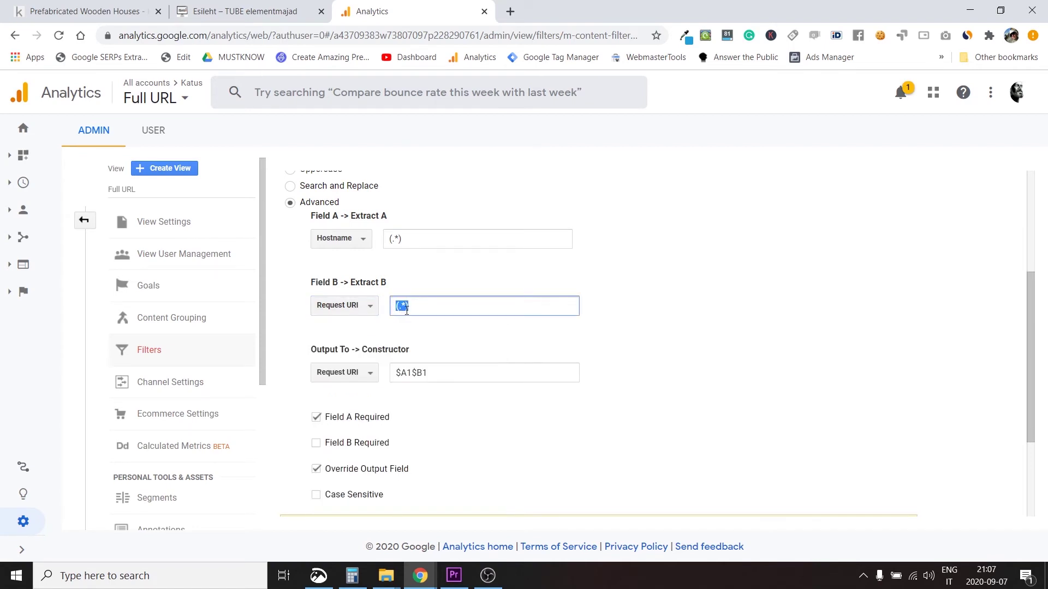
click(421, 307)
drag(394, 374, 453, 375)
click(457, 381)
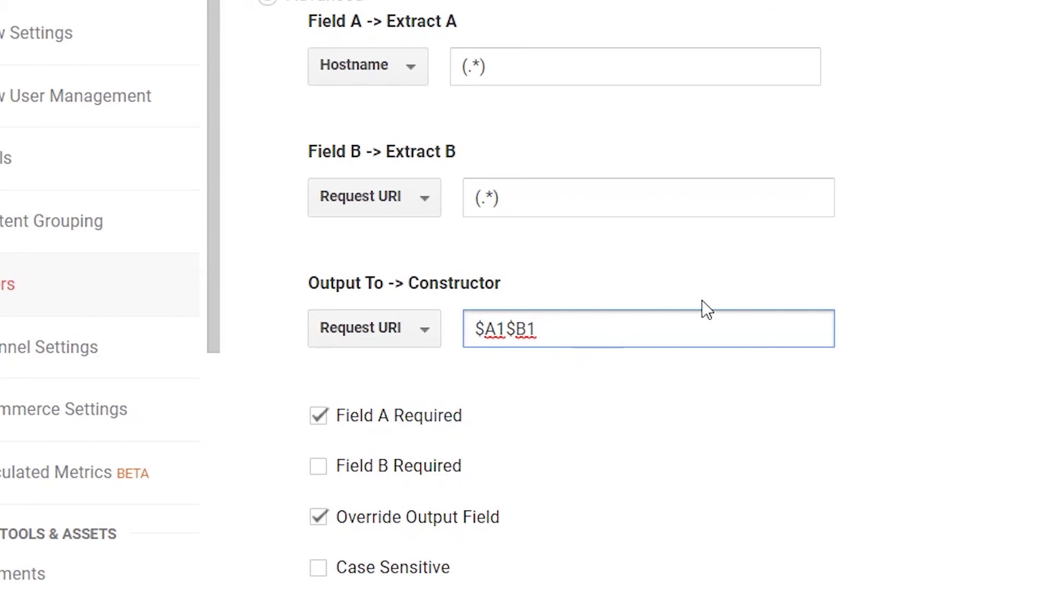
Leave the Full URL filter editor without saving any changes.
scroll(703, 309, down, 3)
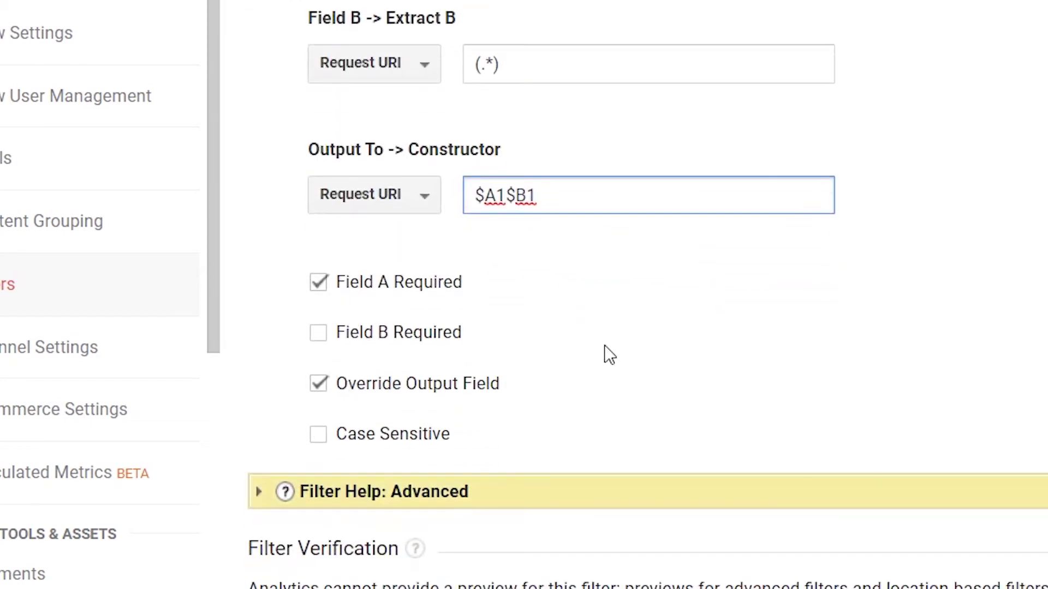
scroll(609, 355, down, 3)
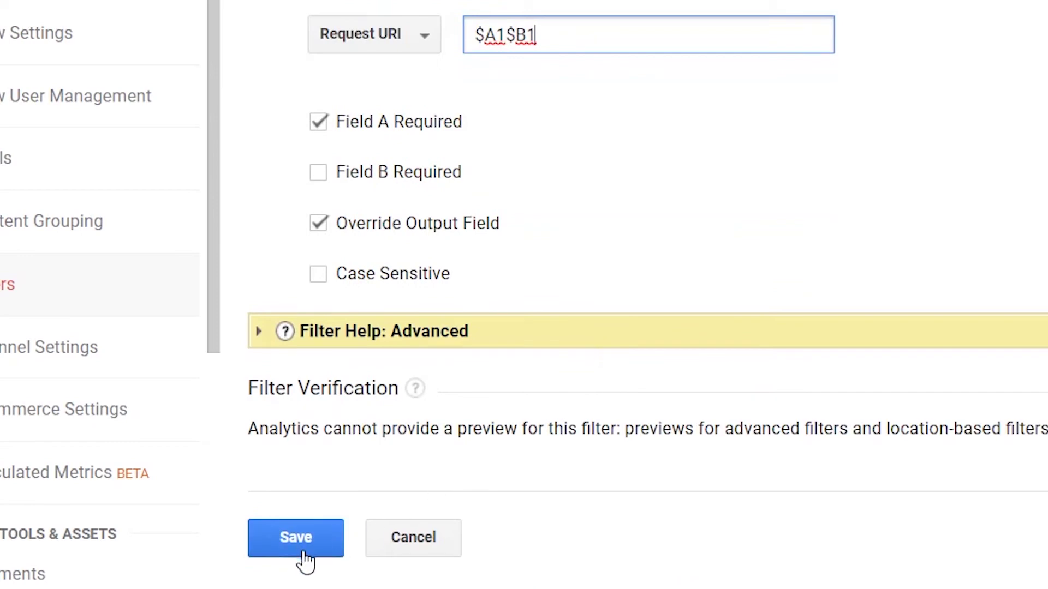
scroll(1002, 279, up, 10)
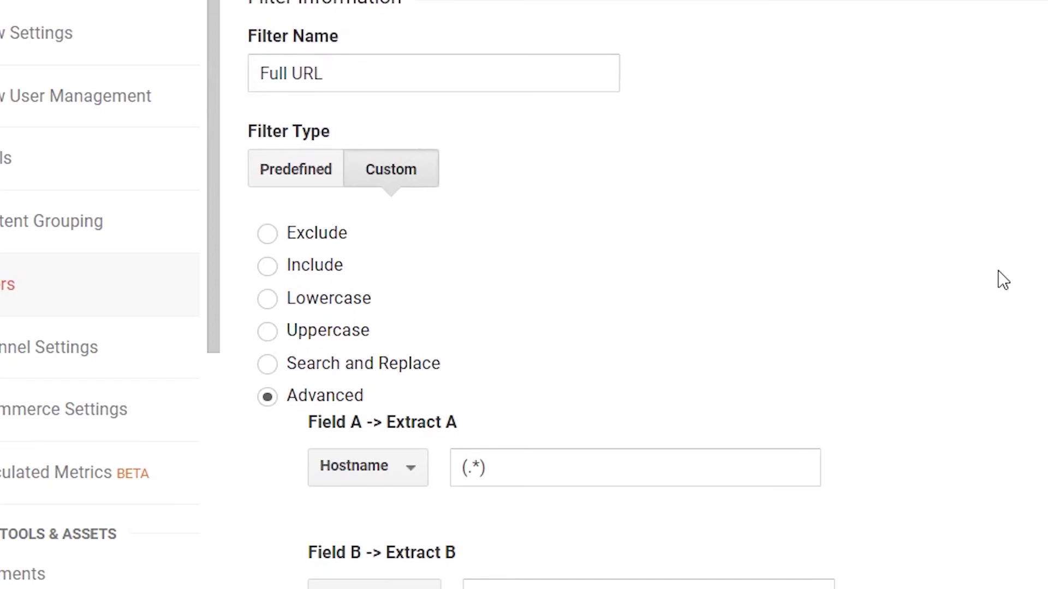
scroll(1002, 280, down, 12)
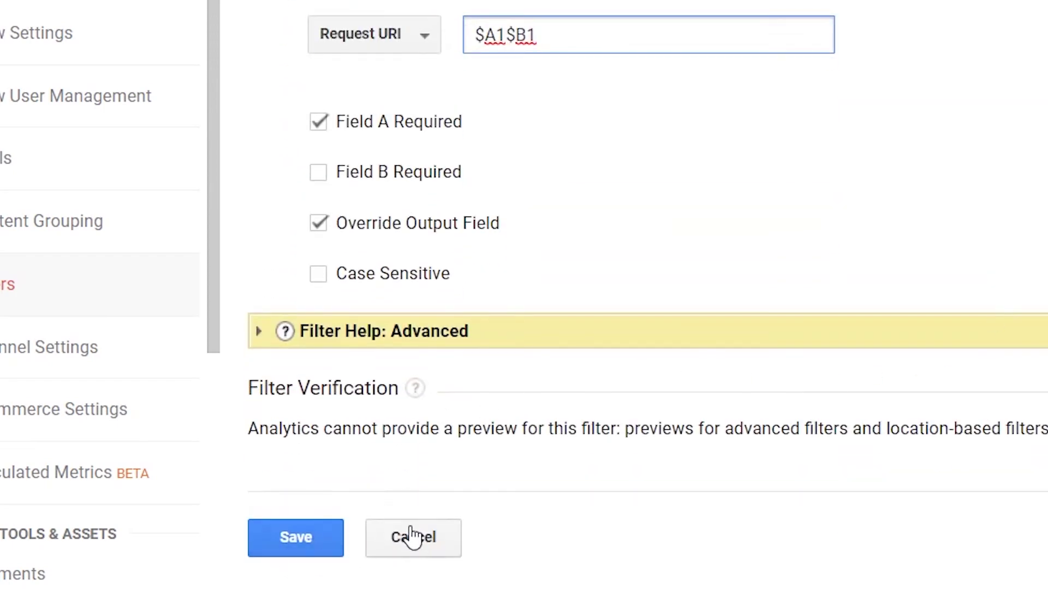
click(412, 540)
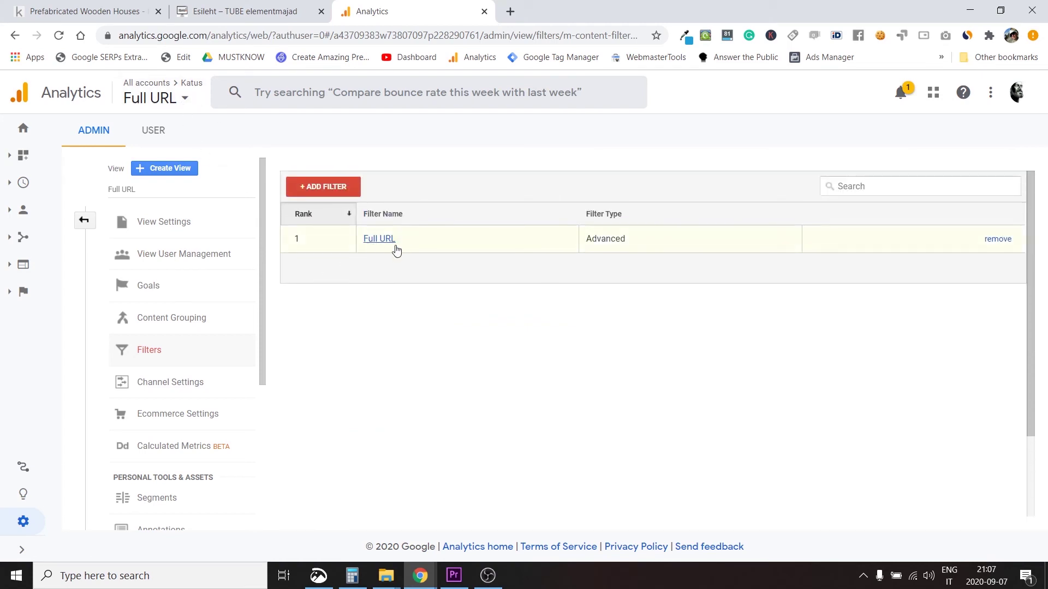
View Realtime > Overview to see active pages listed with full hostnames like tube.katus.eu.
click(85, 221)
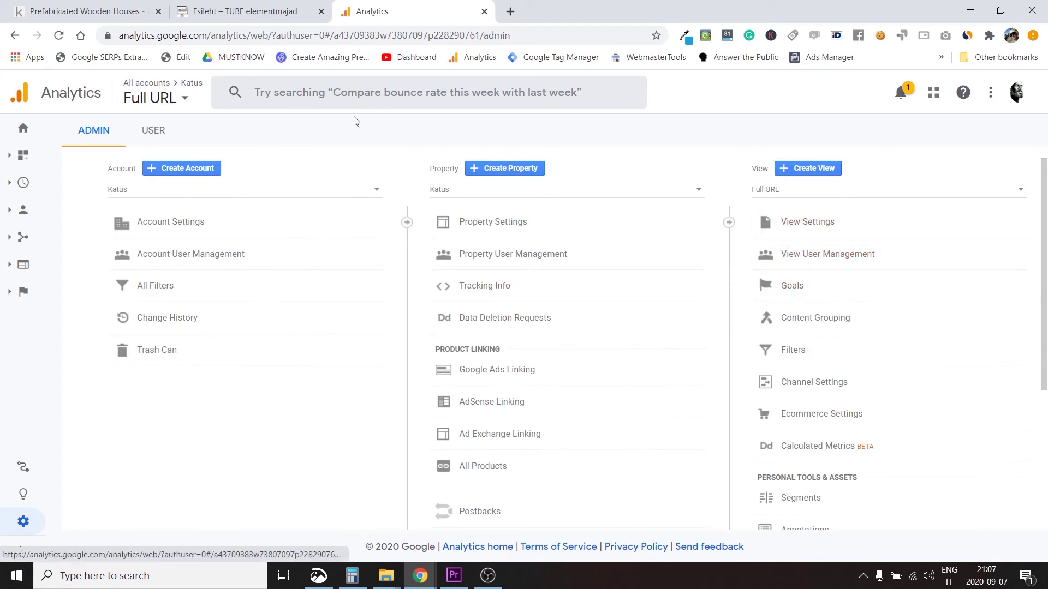
click(23, 182)
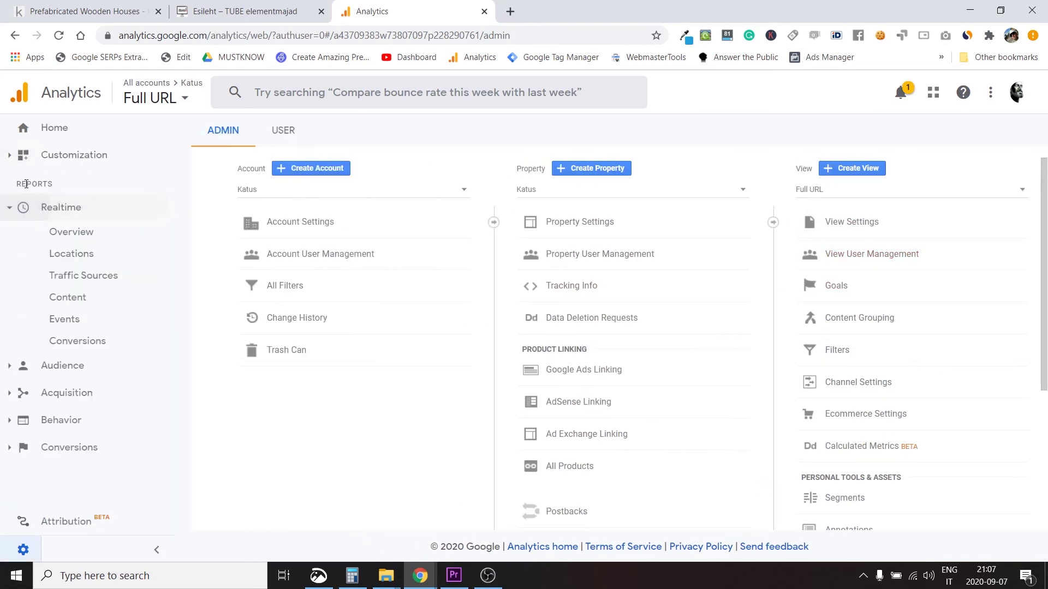
click(66, 234)
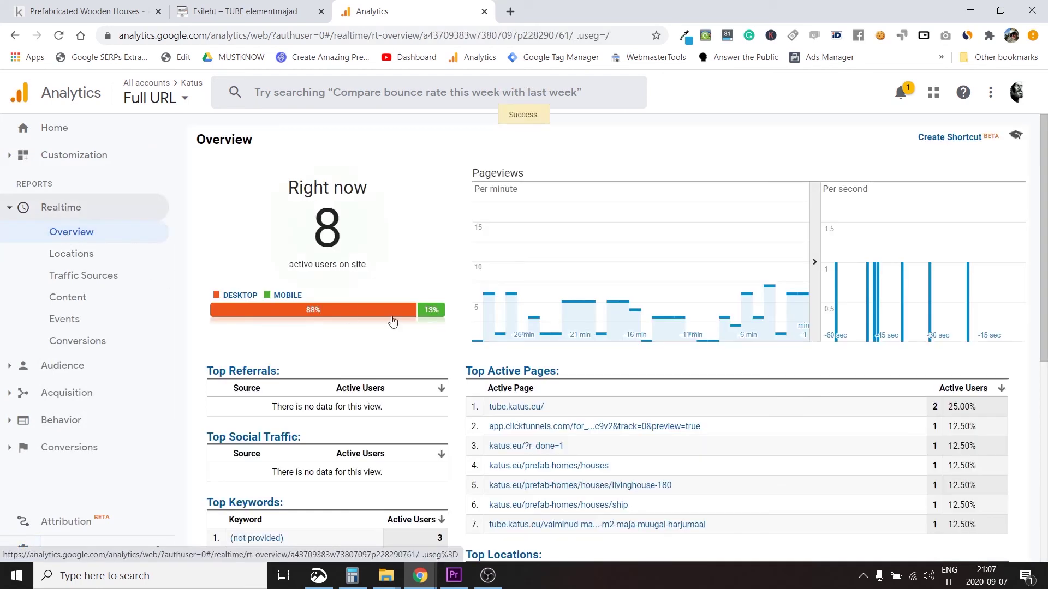
scroll(559, 297, down, 2)
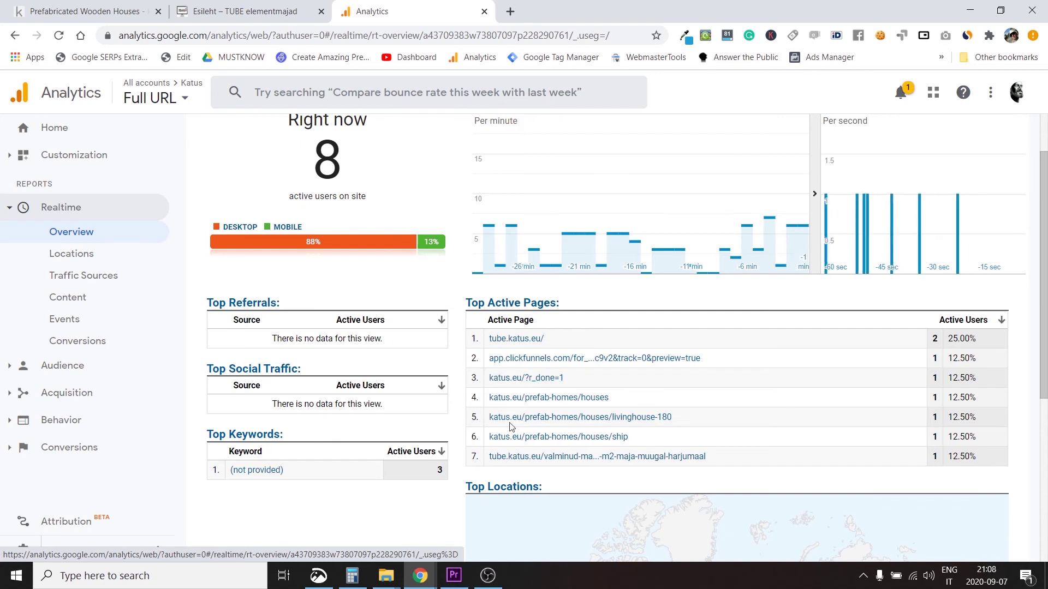
scroll(587, 444, down, 1)
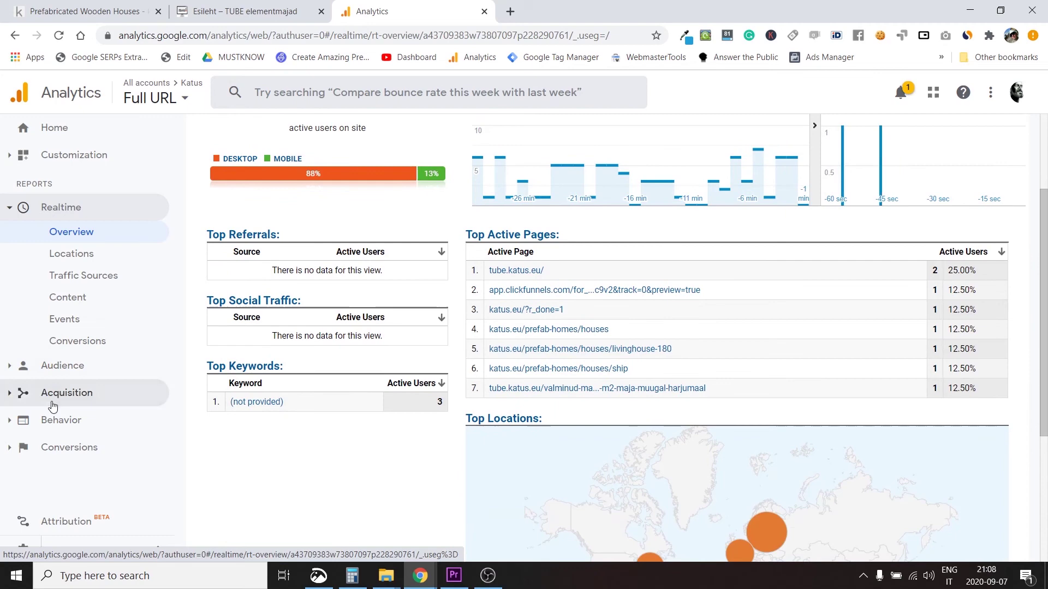
click(51, 421)
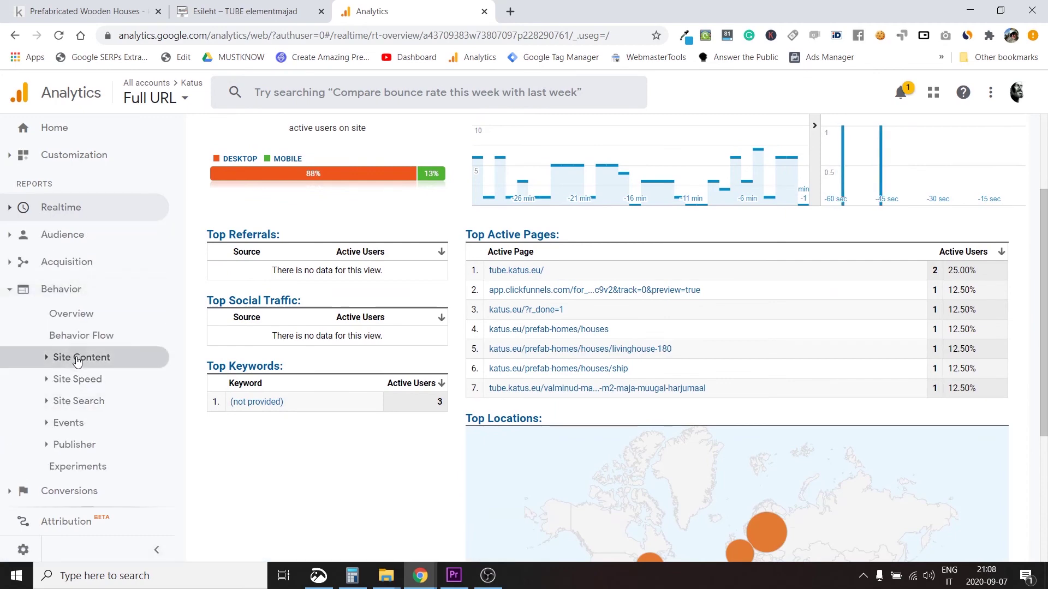
Open Site Content > All Pages and scroll to the table of full-URL pages.
click(71, 358)
click(75, 382)
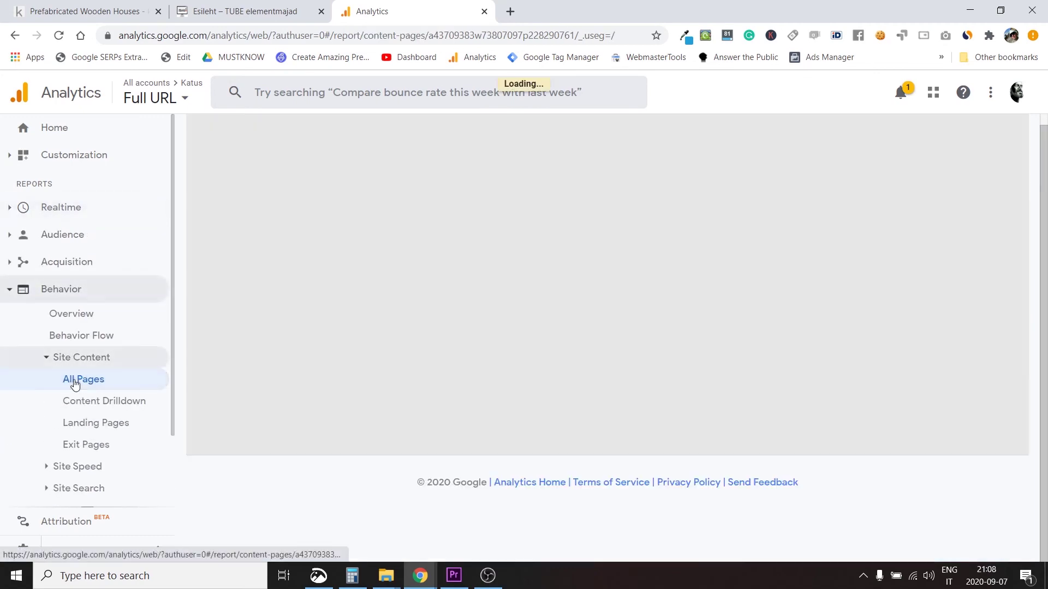
scroll(755, 282, down, 5)
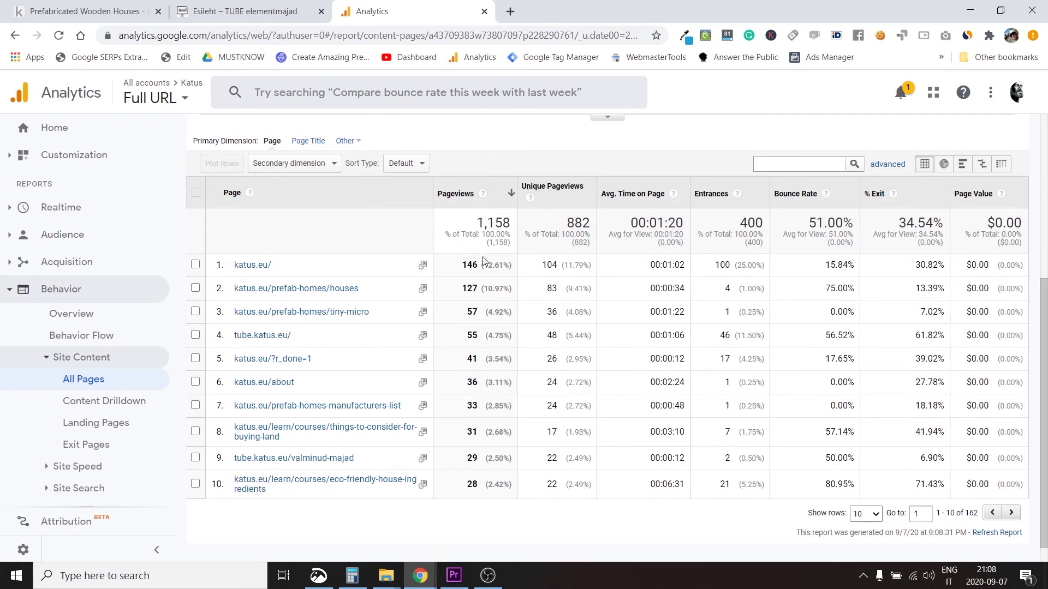